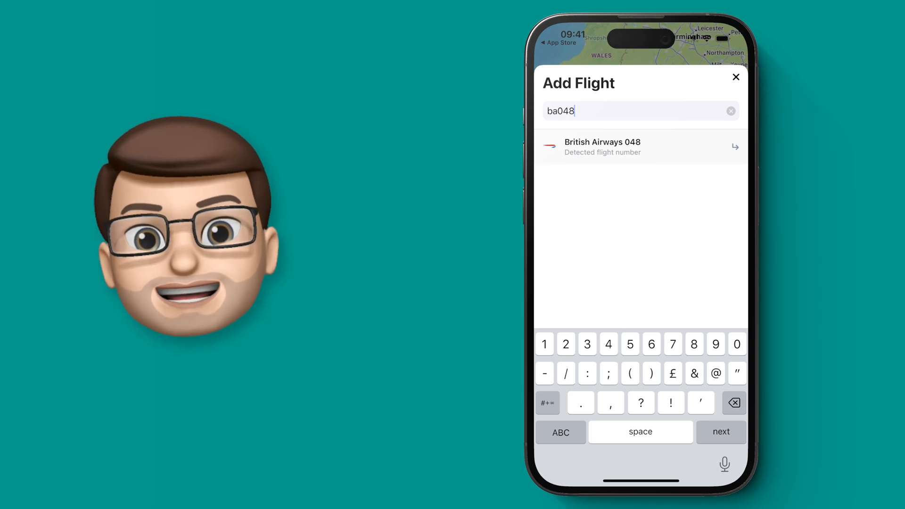
- Add British Airways 048 Seattle–London departing 7 April from the calendar to My Flights
{"action": "left_click", "coordinate": [602, 147]}
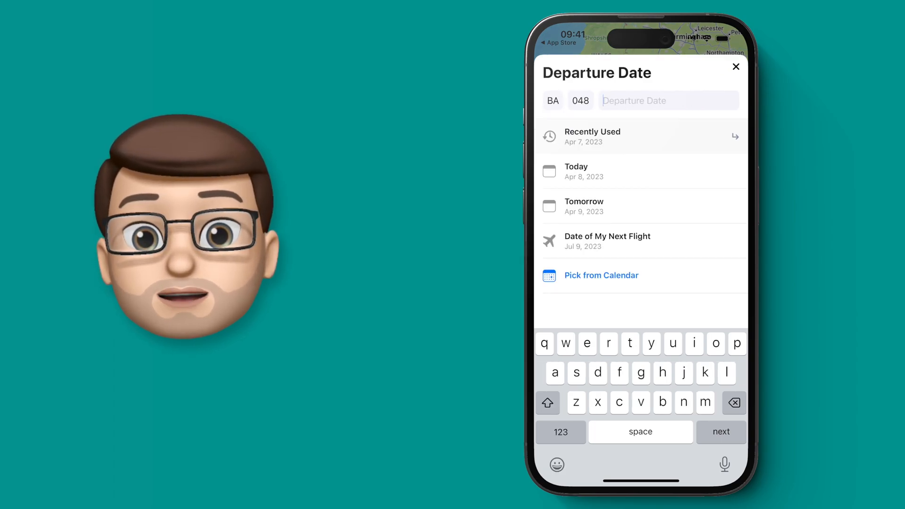
{"action": "left_click", "coordinate": [601, 275]}
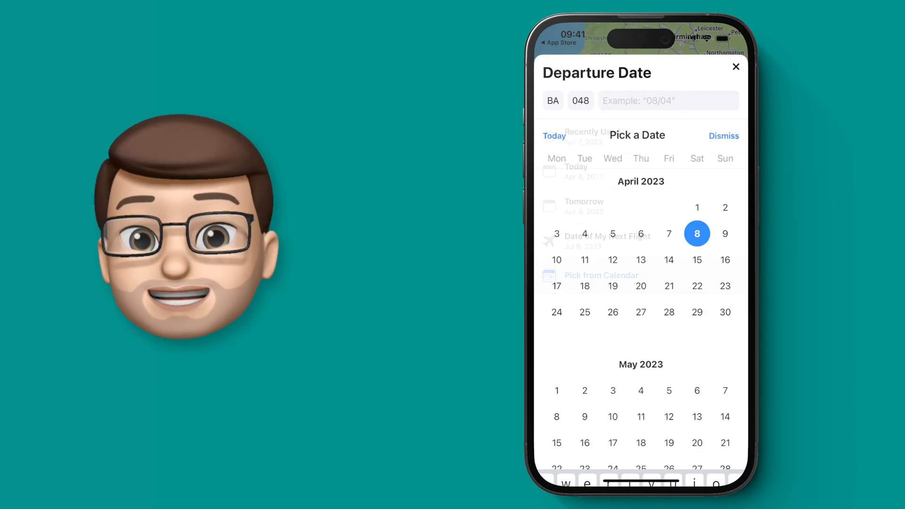
{"action": "left_click", "coordinate": [669, 233]}
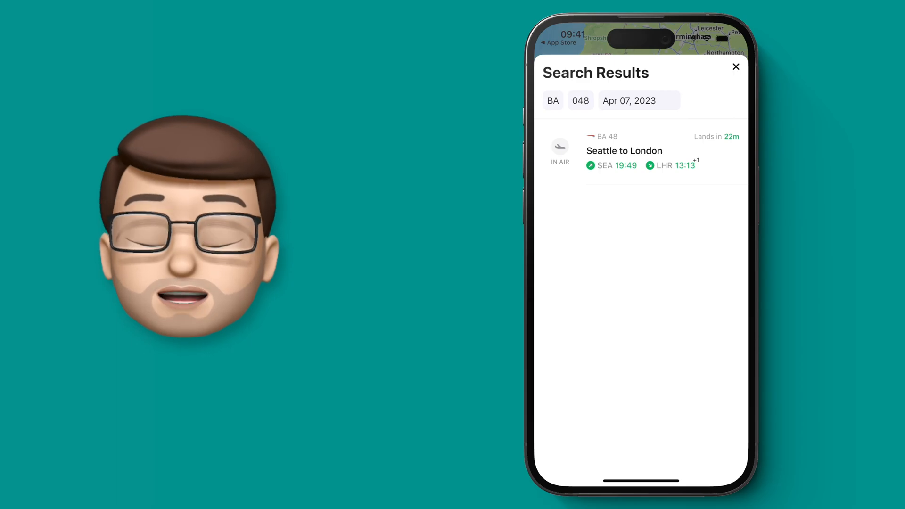
{"action": "left_click", "coordinate": [625, 151]}
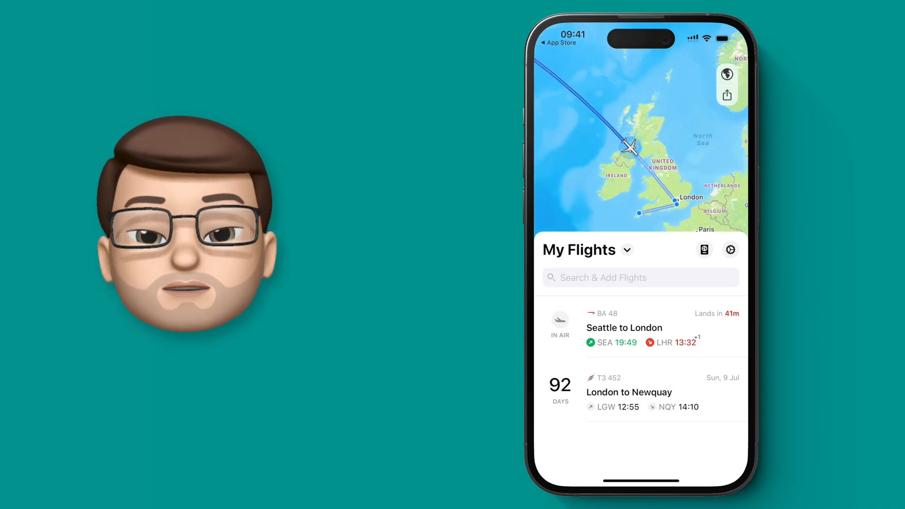
- Mark the Seattle–London flight as a Friend's Flight and keep its Live Activity set to Show
{"action": "left_click", "coordinate": [622, 329]}
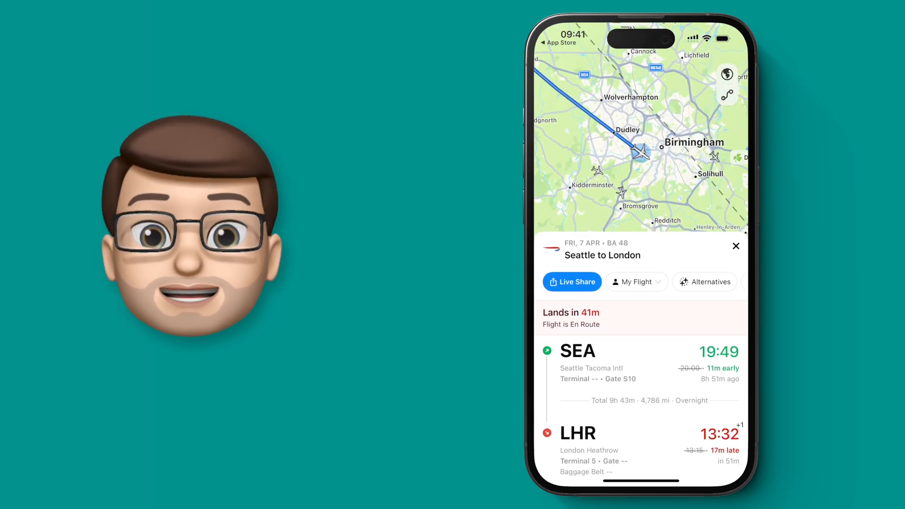
{"action": "left_click", "coordinate": [637, 282]}
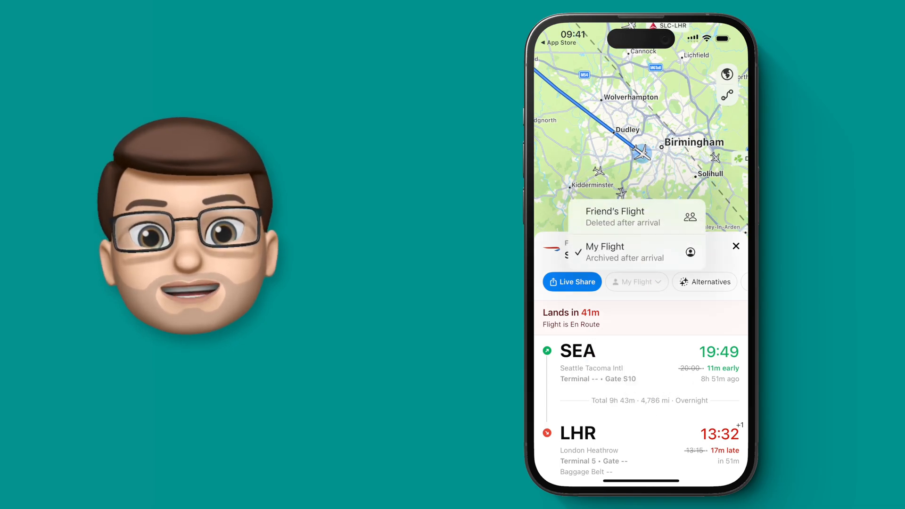
{"action": "left_click", "coordinate": [587, 212]}
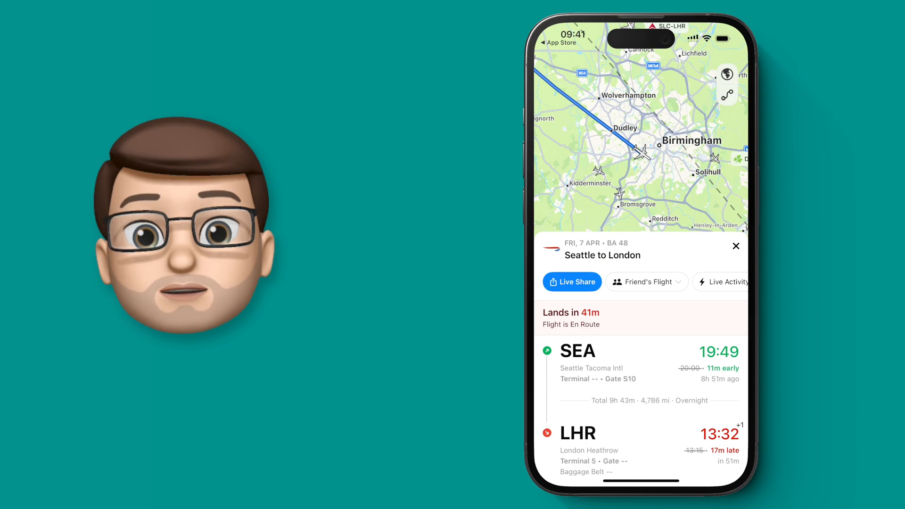
{"action": "left_click", "coordinate": [723, 281]}
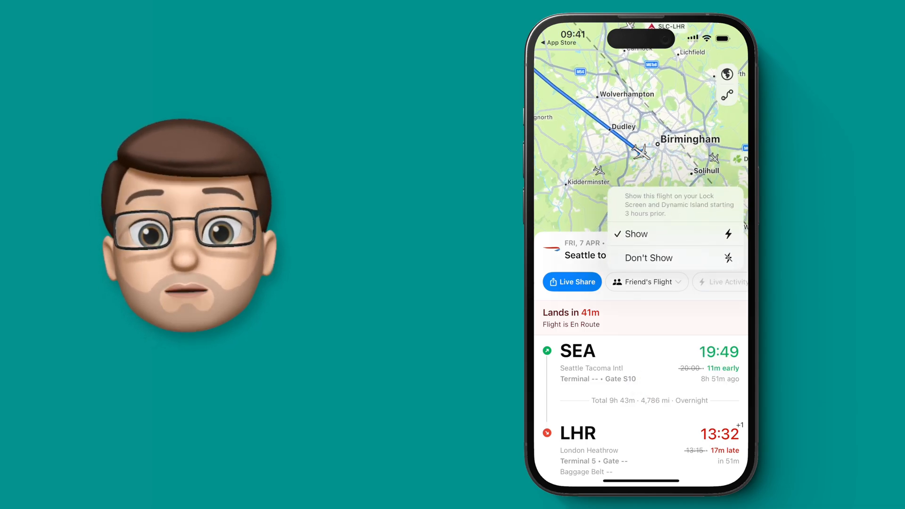
{"action": "left_click", "coordinate": [636, 233]}
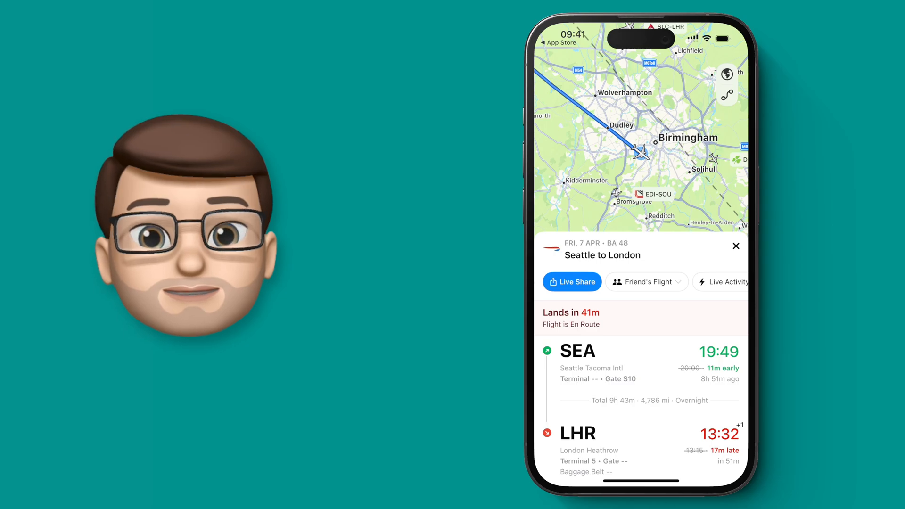
- Expand the flight detail sheet over the map to reveal the timeline and totals
{"action": "left_click_drag", "start_coordinate": [641, 397], "coordinate": [641, 220]}
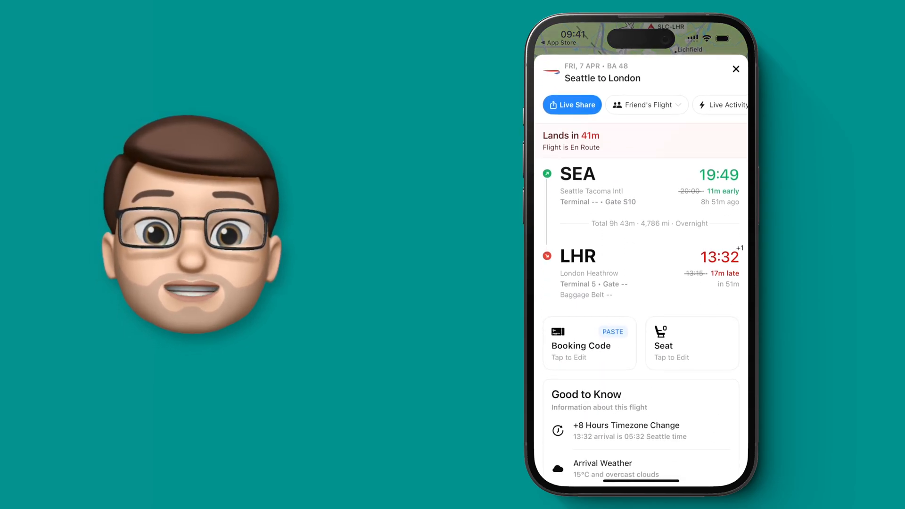
{"action": "scroll", "coordinate": [640, 319], "scroll_direction": "down", "scroll_amount": 8}
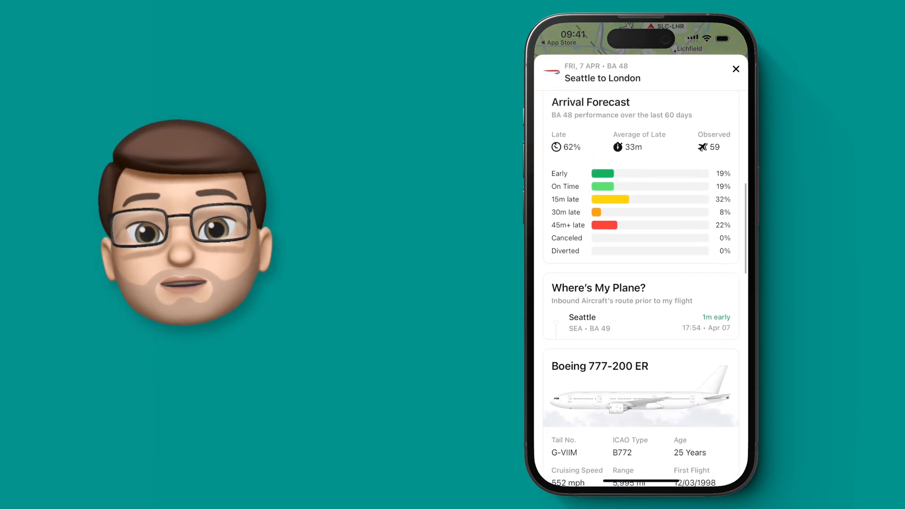
{"action": "scroll", "coordinate": [641, 283], "scroll_direction": "down", "scroll_amount": 8}
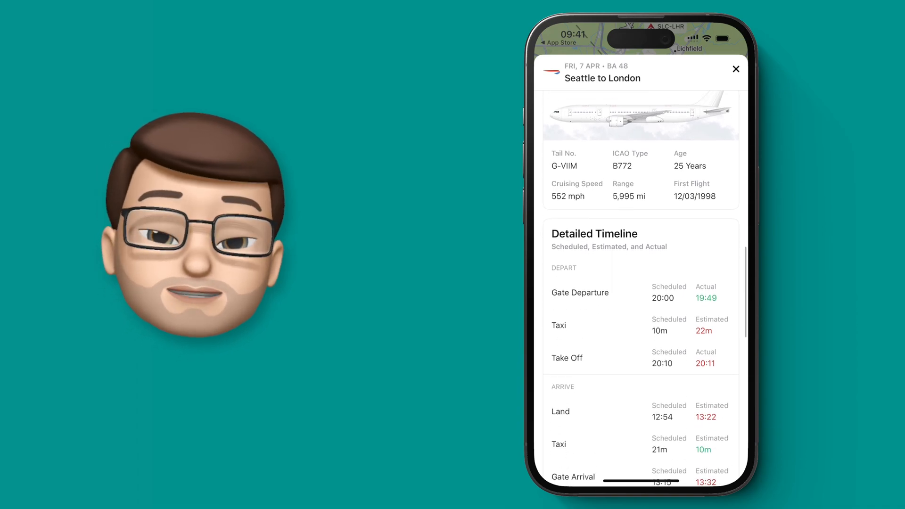
{"action": "scroll", "coordinate": [641, 283], "scroll_direction": "down", "scroll_amount": 3}
{"action": "scroll", "coordinate": [640, 283], "scroll_direction": "down", "scroll_amount": 2}
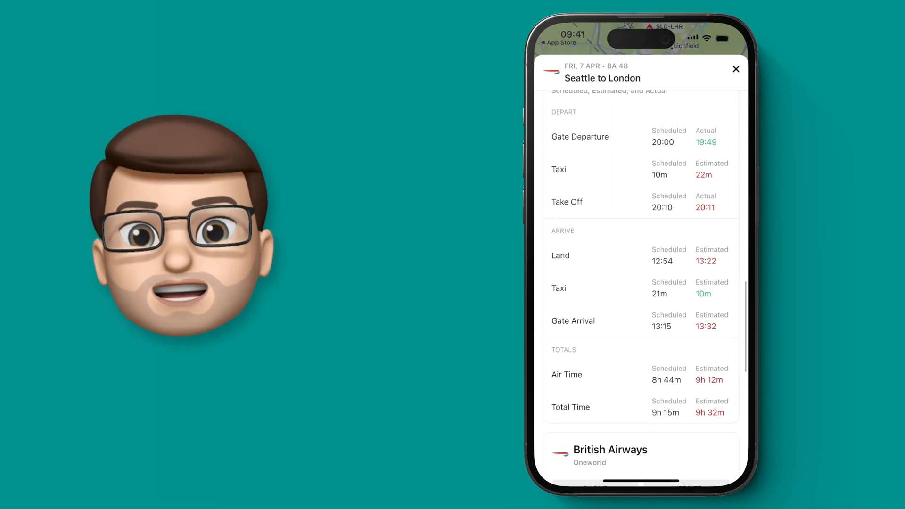
{"action": "scroll", "coordinate": [641, 283], "scroll_direction": "down", "scroll_amount": 1}
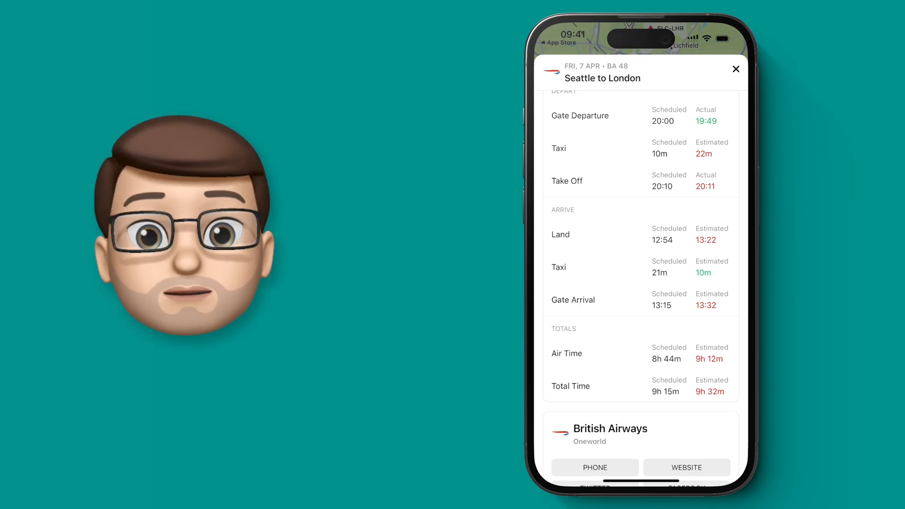
- Close the flight, switch the list to Friends' Flights, and open the personal flight log
{"action": "left_click", "coordinate": [736, 69]}
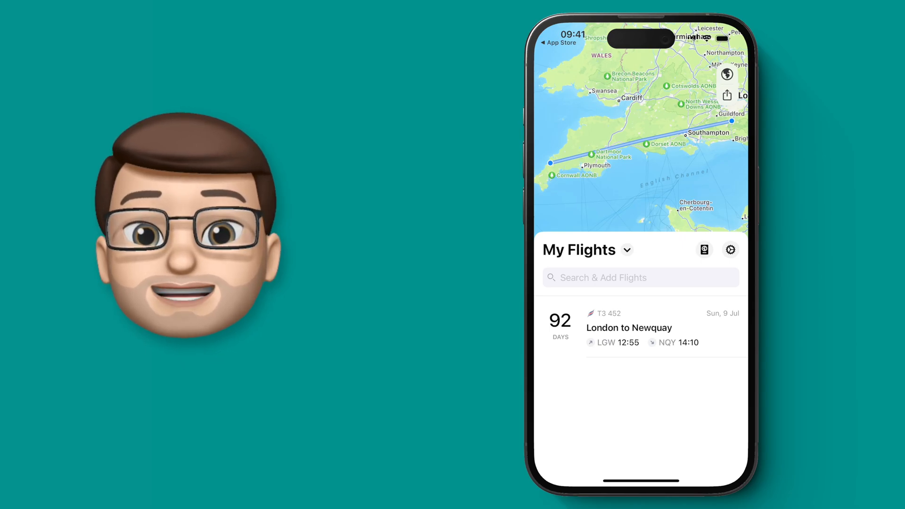
{"action": "left_click", "coordinate": [627, 250]}
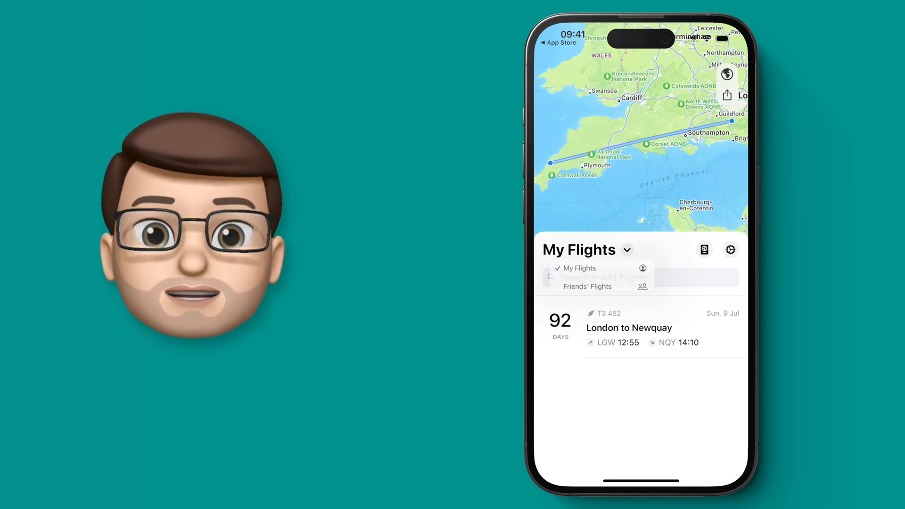
{"action": "left_click", "coordinate": [587, 286]}
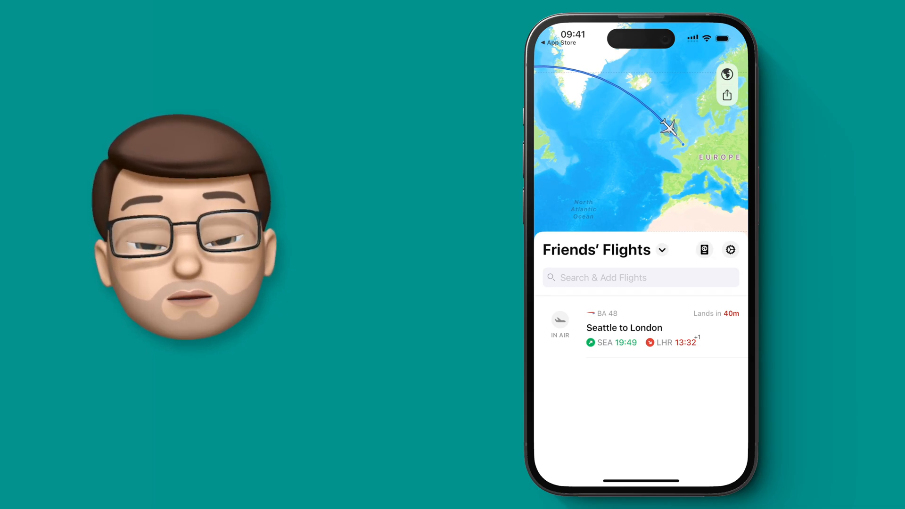
{"action": "left_click", "coordinate": [704, 250]}
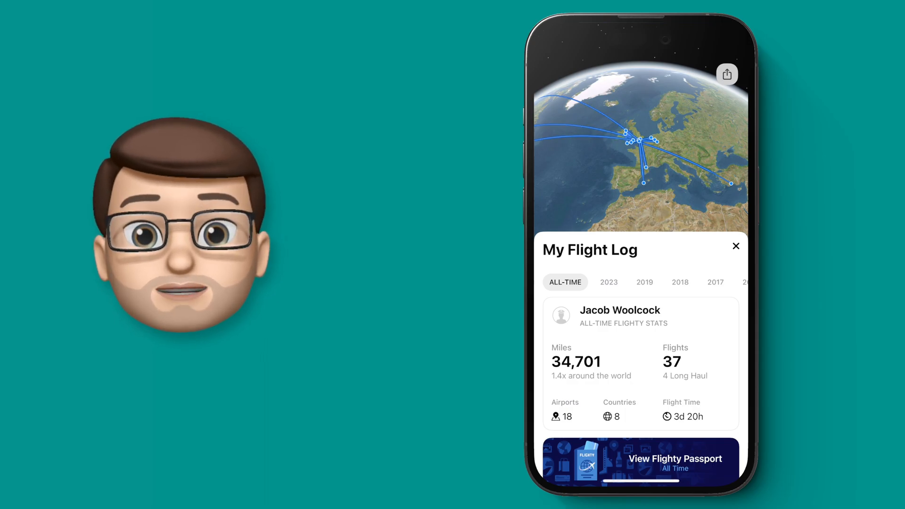
- Close My Flight Log to return to the Friends' Flights list
{"action": "left_click", "coordinate": [735, 246]}
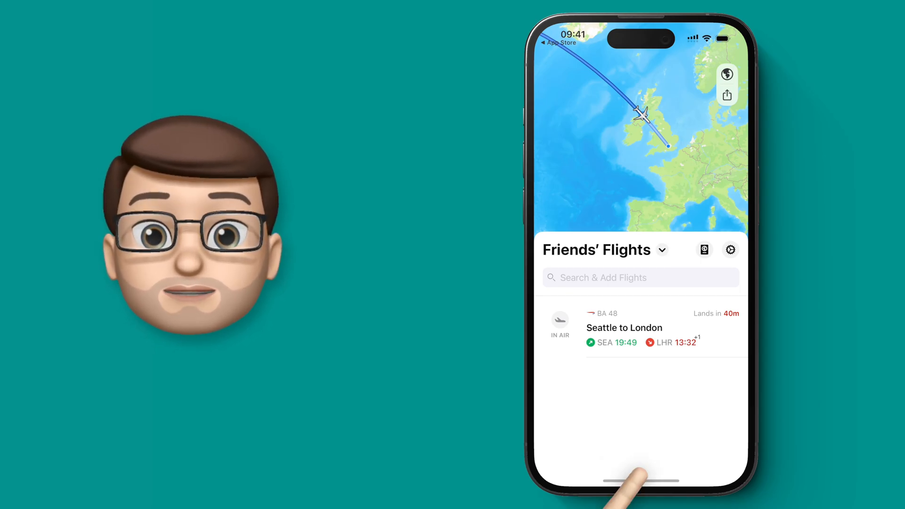
- Go to the home screen, expand BA 48's Live Activity in the Dynamic Island, then collapse it
{"action": "left_click_drag", "start_coordinate": [641, 481], "coordinate": [641, 318]}
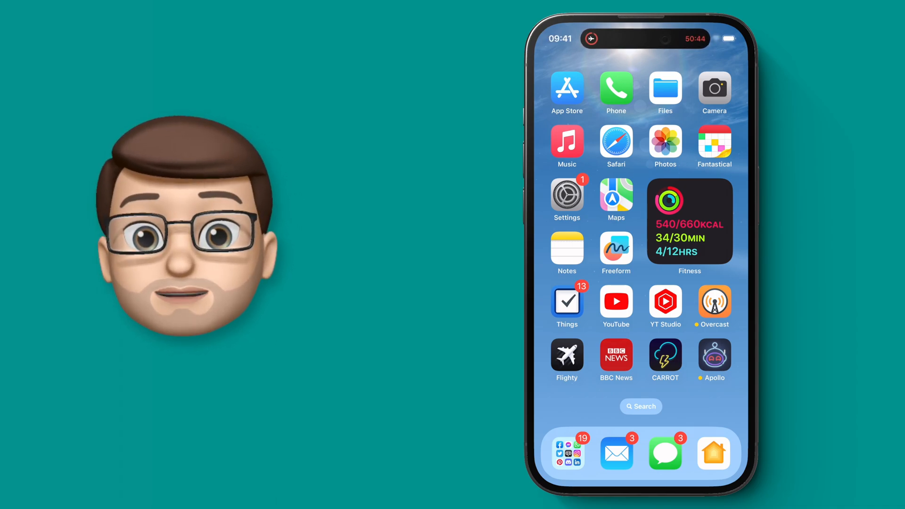
{"action": "left_click", "coordinate": [591, 38]}
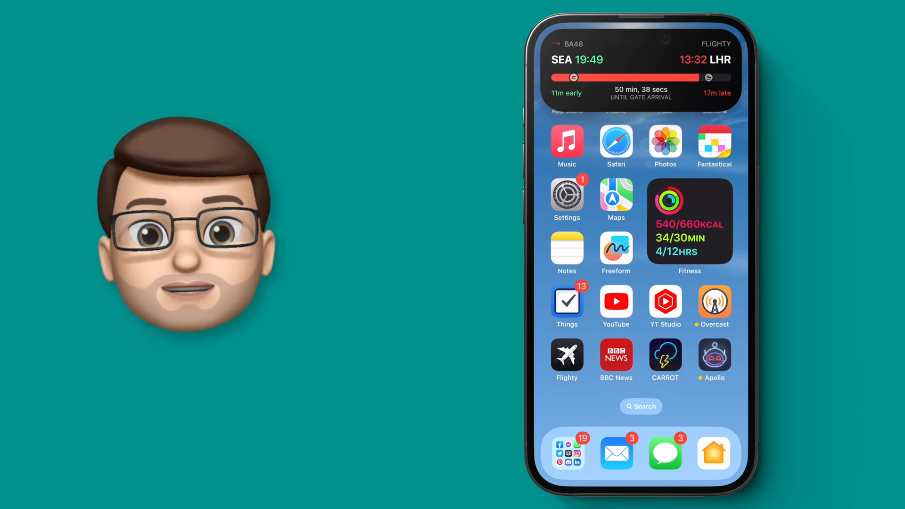
{"action": "left_click", "coordinate": [558, 198]}
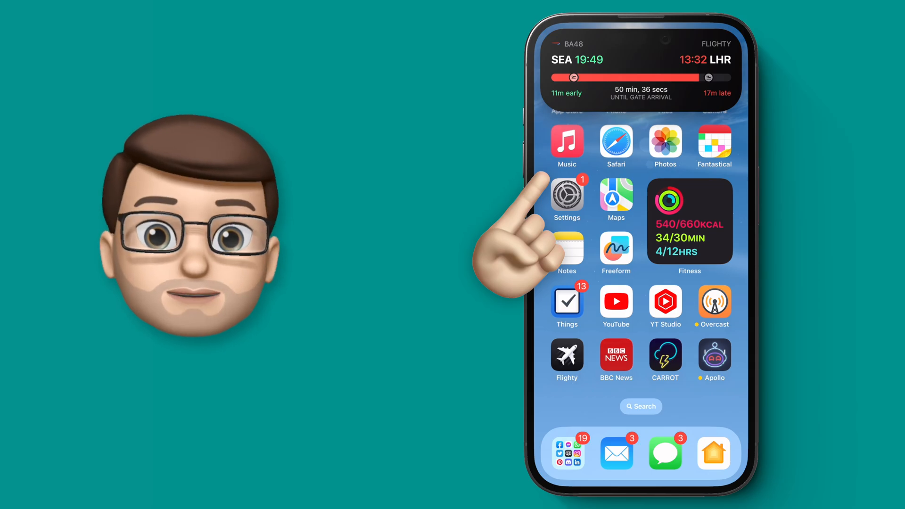